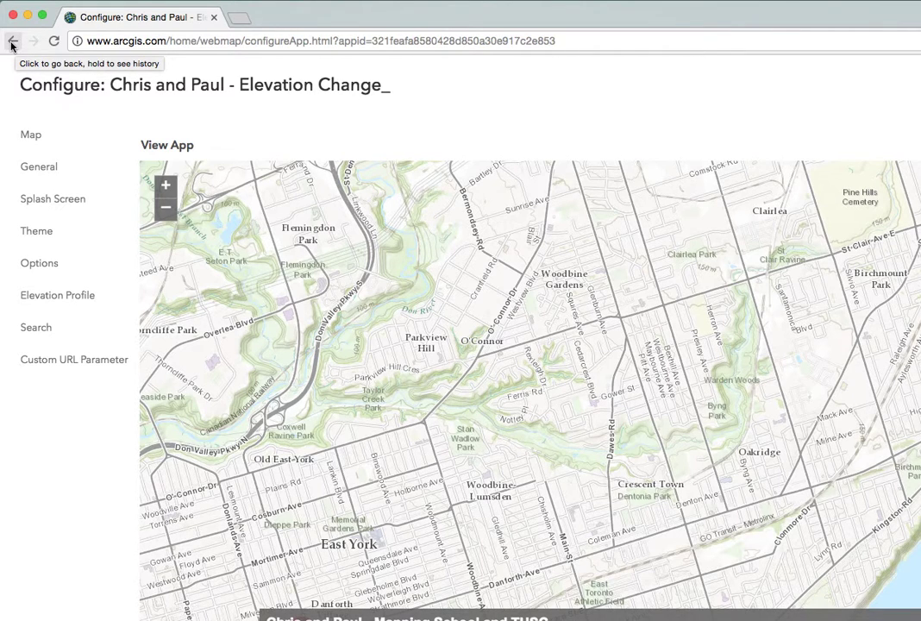
Step: Open the previous map viewer page in a new browser tab and switch to it
{"action": "key", "text": "super"}
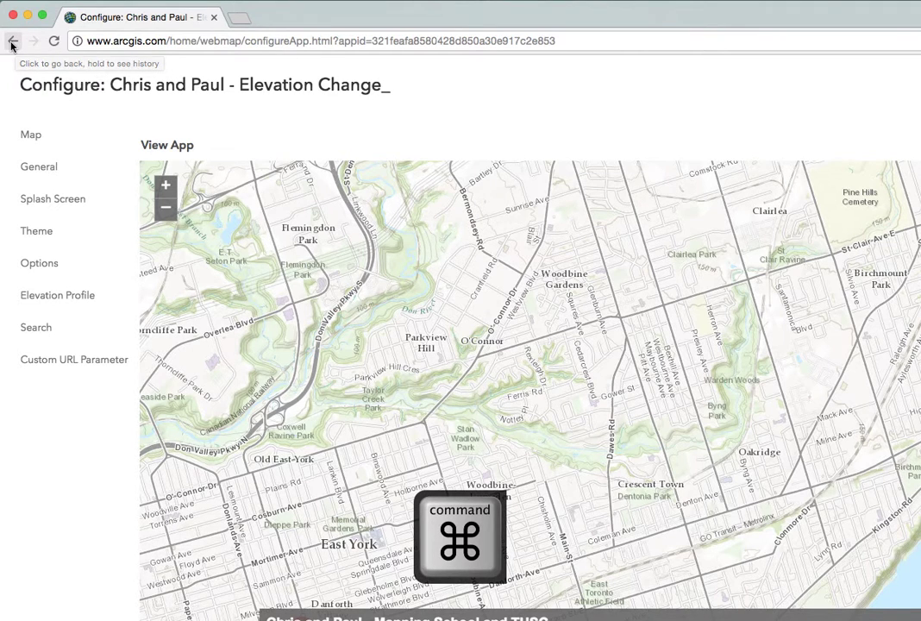
{"action": "left_click", "coordinate": [12, 45], "text": "super"}
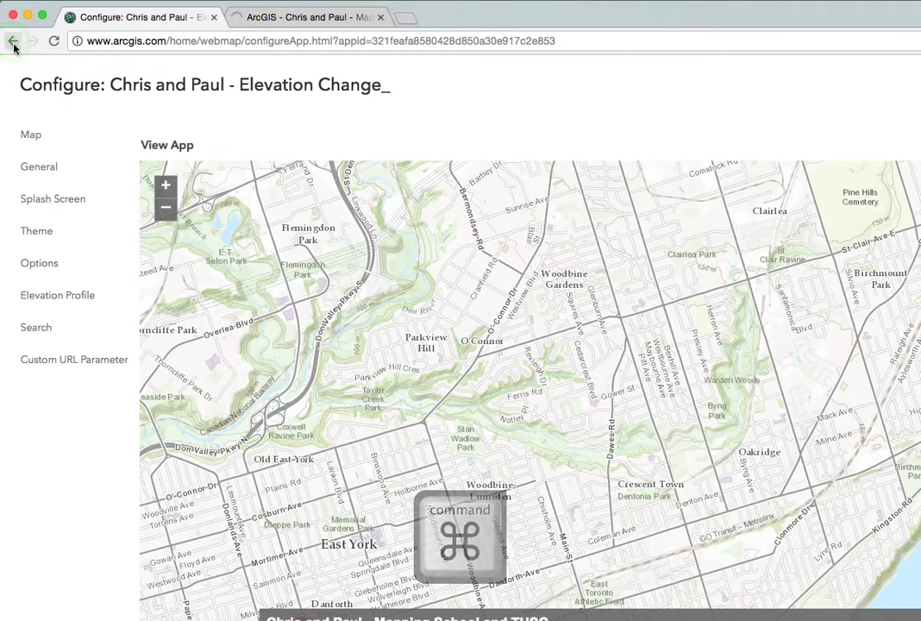
{"action": "left_click", "coordinate": [288, 21]}
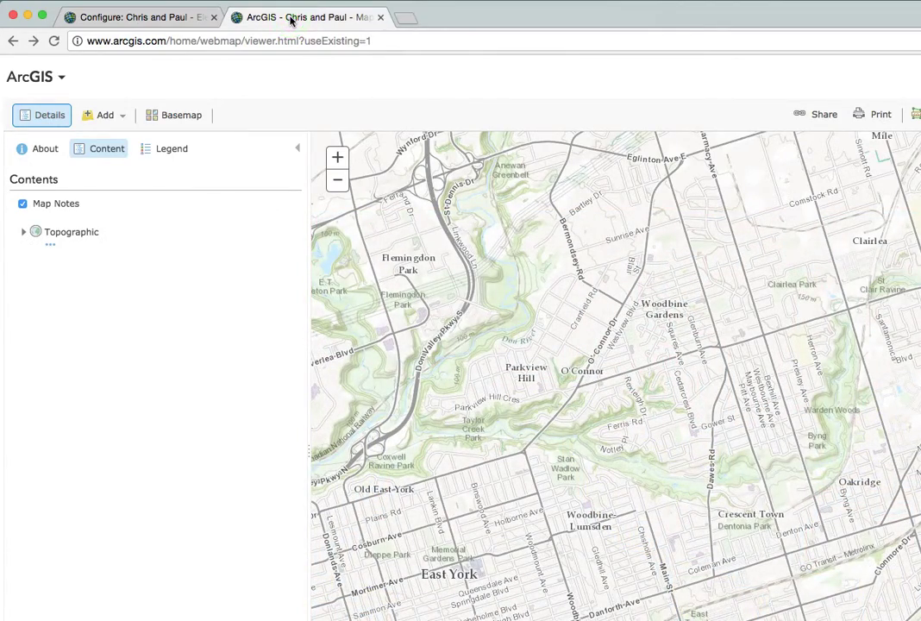
{"action": "left_click", "coordinate": [97, 21]}
{"action": "left_click", "coordinate": [309, 22]}
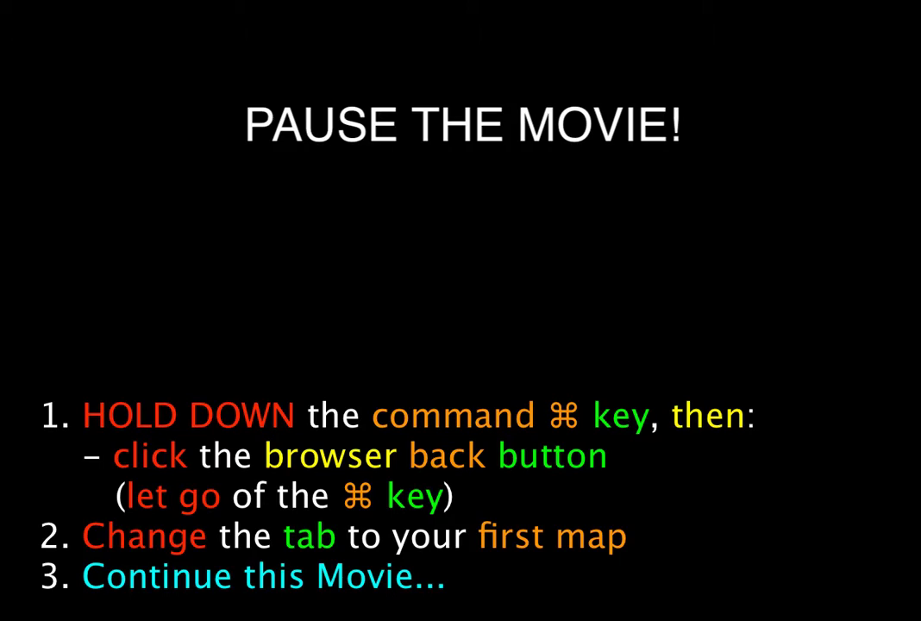
{"action": "left_click", "coordinate": [307, 21]}
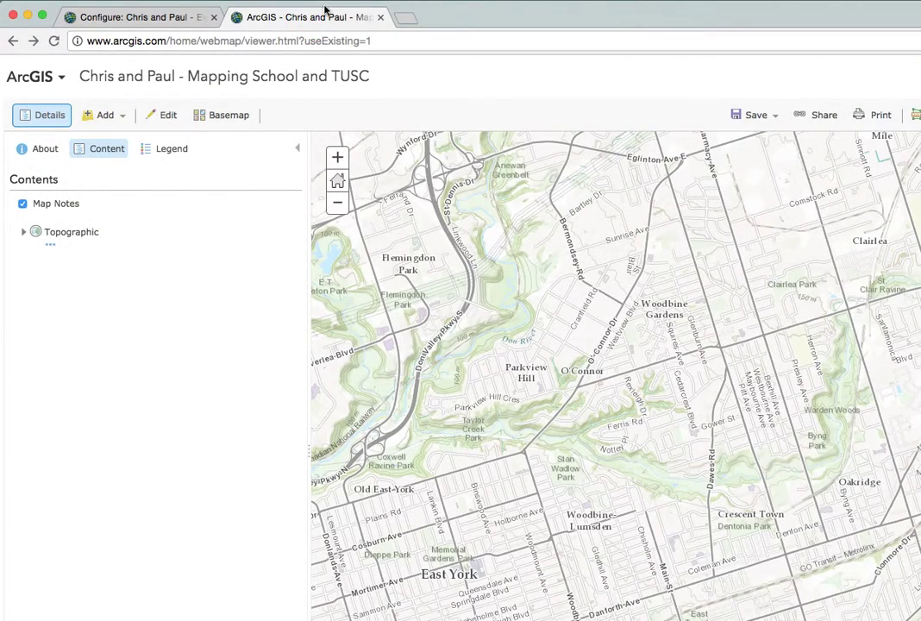
Step: Change the web map's basemap from Topographic to OpenStreetMap
{"action": "left_click", "coordinate": [219, 122]}
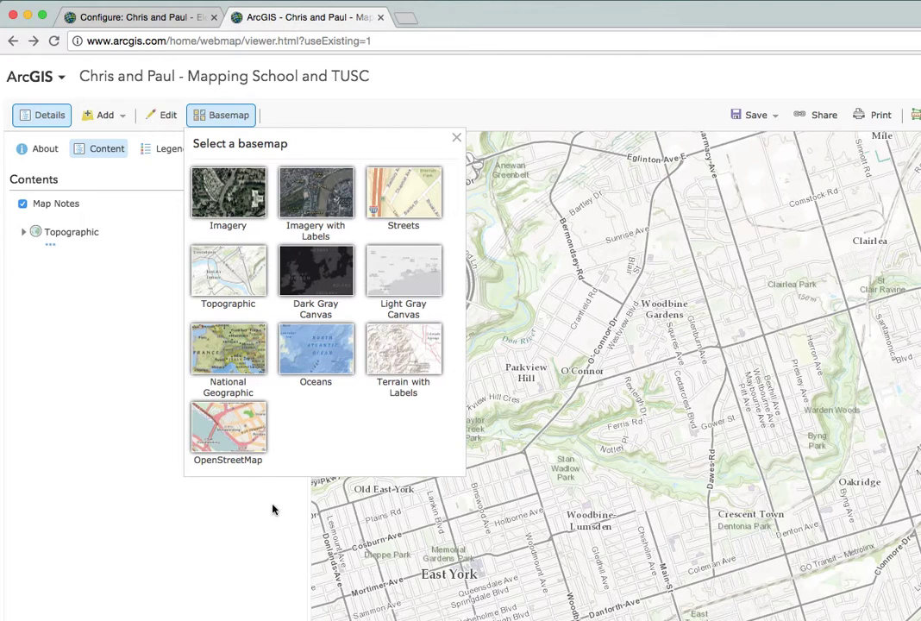
{"action": "left_click", "coordinate": [229, 433]}
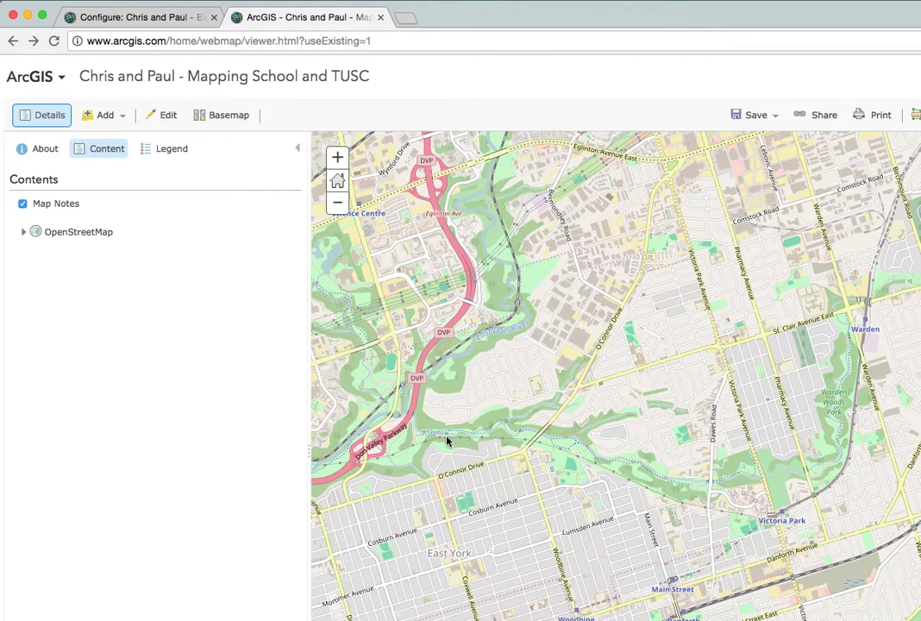
{"action": "left_click", "coordinate": [751, 118]}
Step: Save the web map to My Content and return to the app's Configure tab
{"action": "left_click", "coordinate": [747, 138]}
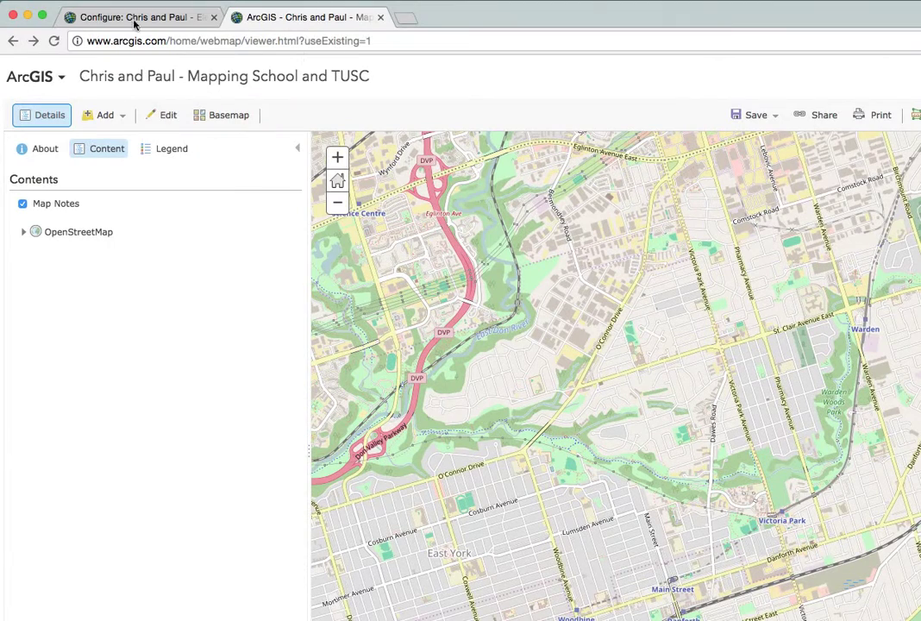
{"action": "left_click", "coordinate": [127, 22]}
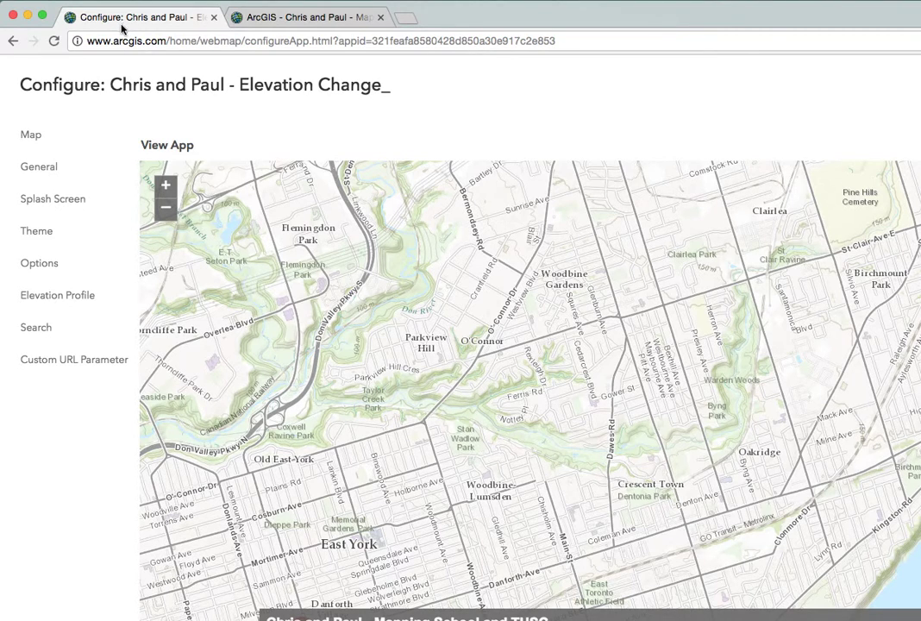
Step: Reload the Configure page to pick up OpenStreetMap, then save and view the app
{"action": "left_click", "coordinate": [54, 43]}
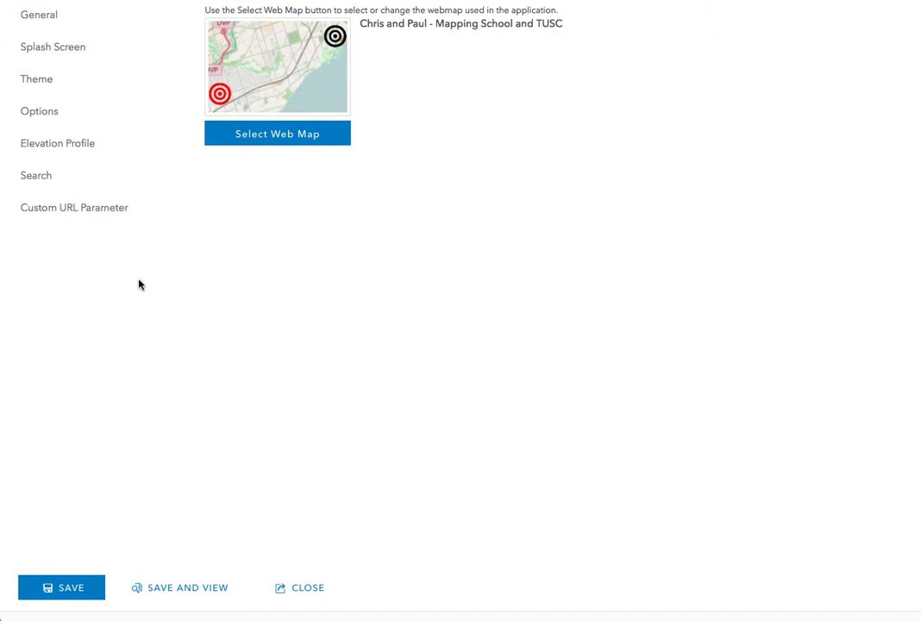
{"action": "left_click", "coordinate": [187, 593]}
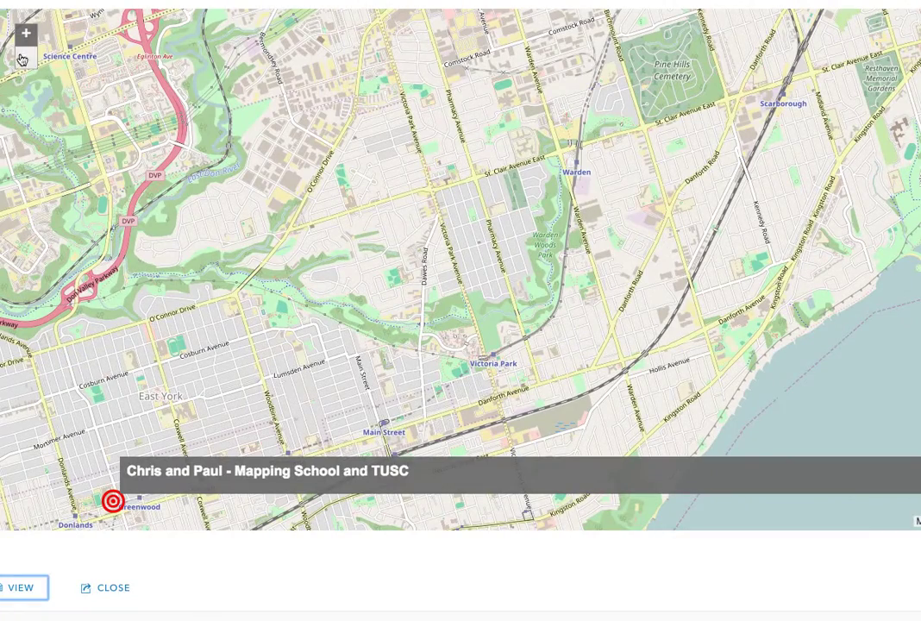
Step: Zoom out, pan west, then zoom in to centre on Etobicoke Creek near Centennial Park
{"action": "left_click", "coordinate": [25, 58]}
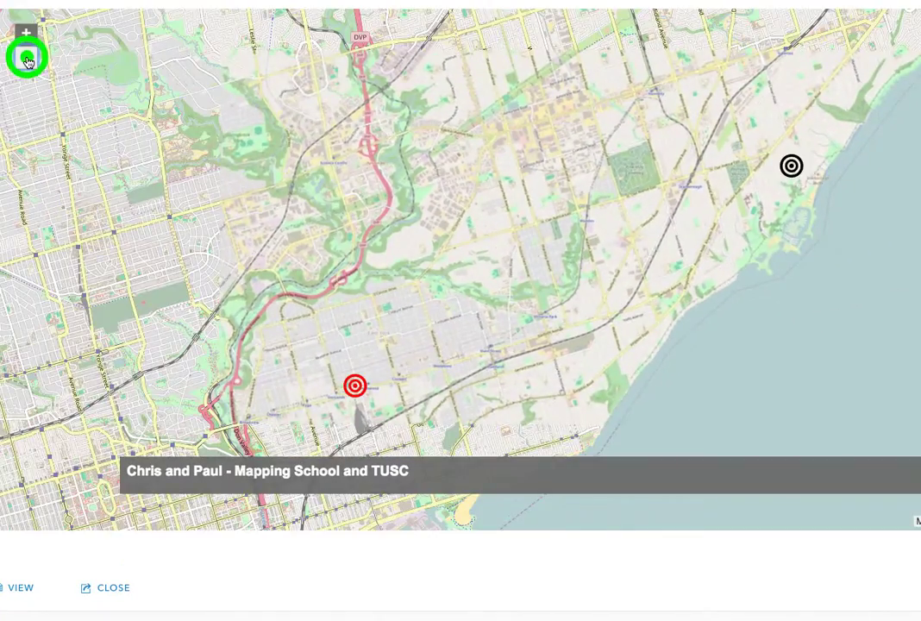
{"action": "left_click", "coordinate": [27, 59]}
{"action": "left_click", "coordinate": [27, 59]}
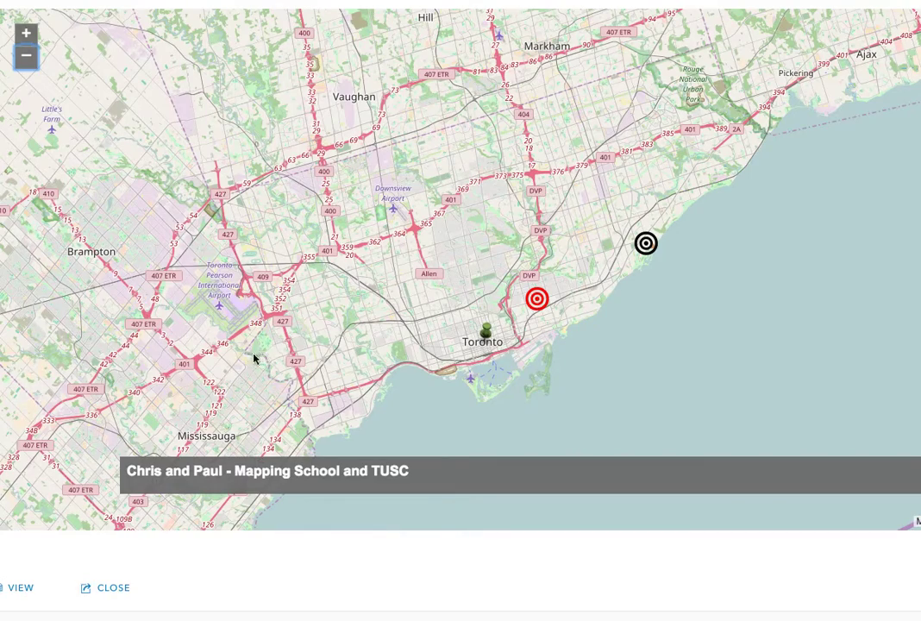
{"action": "left_click_drag", "start_coordinate": [248, 358], "coordinate": [540, 278]}
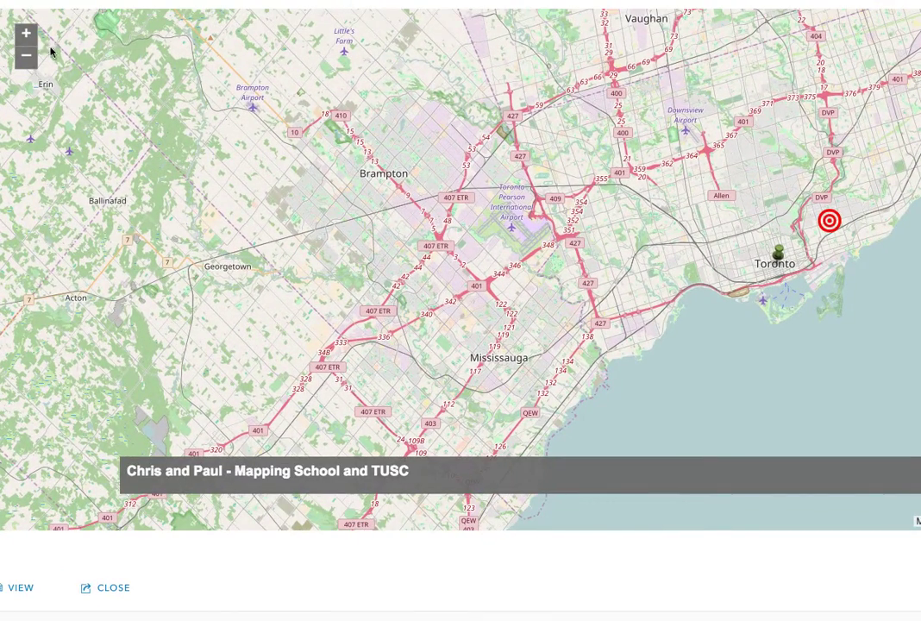
{"action": "left_click", "coordinate": [25, 34]}
{"action": "left_click", "coordinate": [25, 34]}
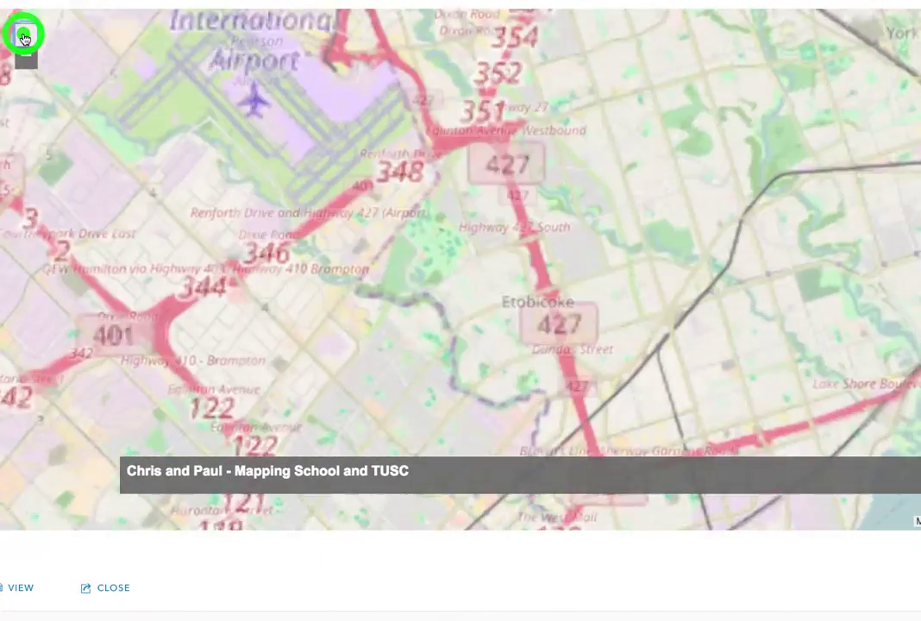
{"action": "left_click", "coordinate": [25, 35]}
{"action": "left_click_drag", "start_coordinate": [166, 275], "coordinate": [458, 221]}
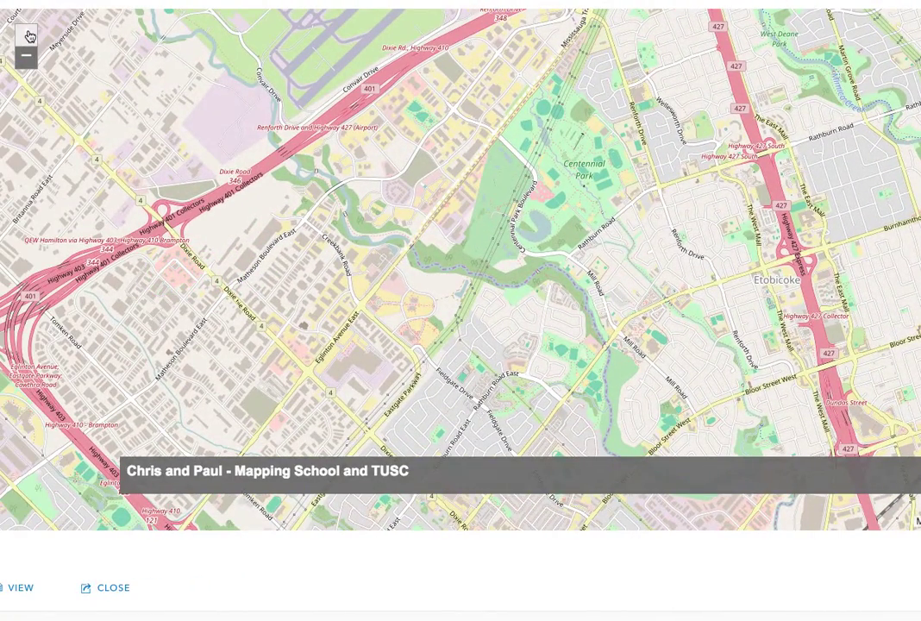
{"action": "left_click", "coordinate": [25, 33]}
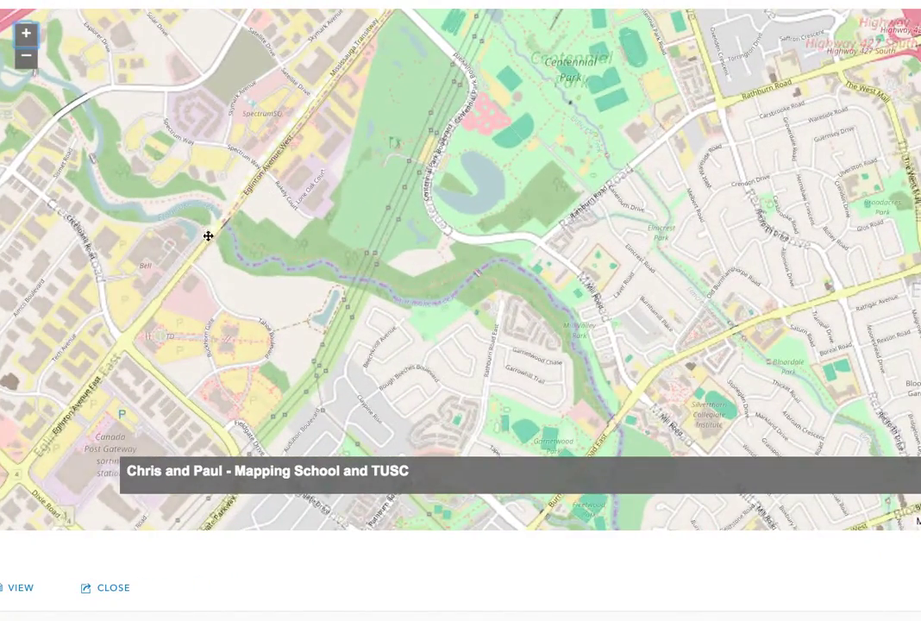
{"action": "left_click_drag", "start_coordinate": [211, 236], "coordinate": [389, 253]}
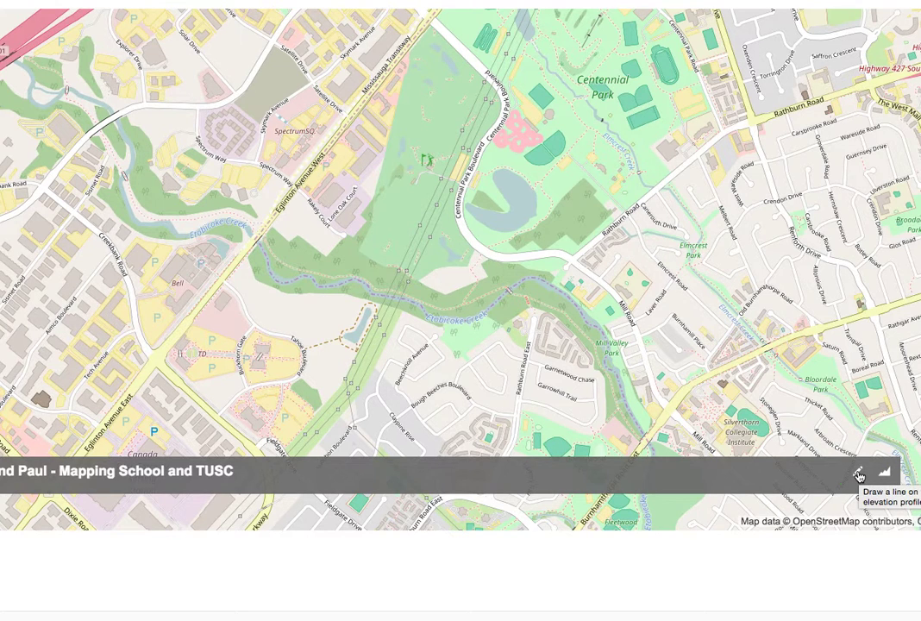
Step: Start a profile line with its first point at Etobicoke Creek by Eglinton Avenue West
{"action": "left_click", "coordinate": [859, 473]}
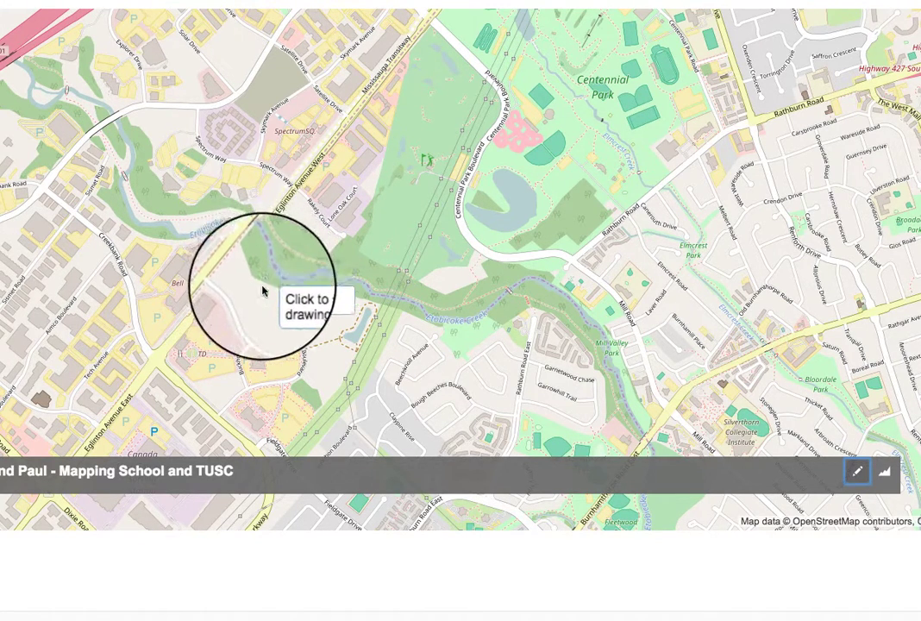
{"action": "left_click", "coordinate": [254, 245]}
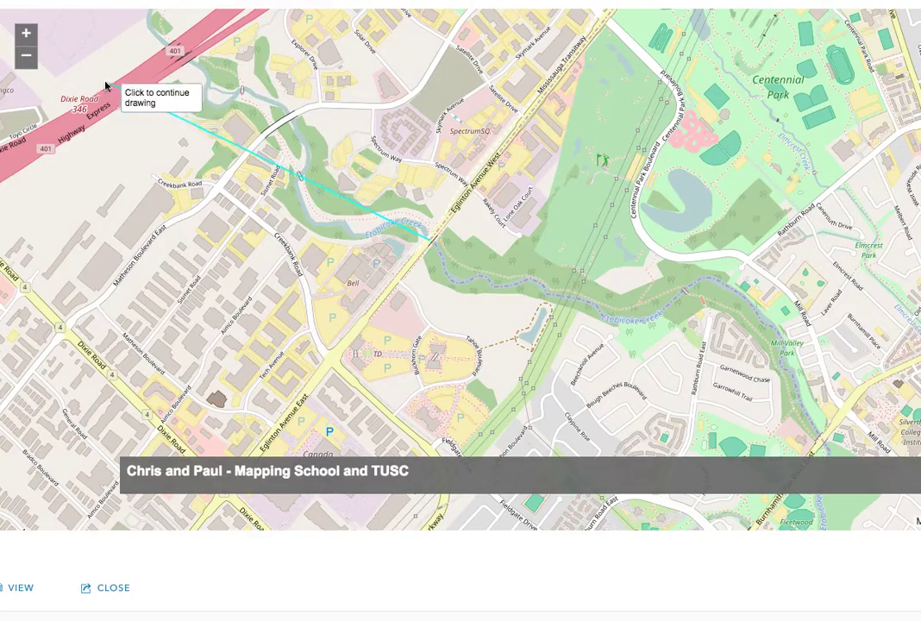
Step: Extend the line east across Toronto and finish it at the lakeshore near Petticoat Creek
{"action": "left_click", "coordinate": [26, 60]}
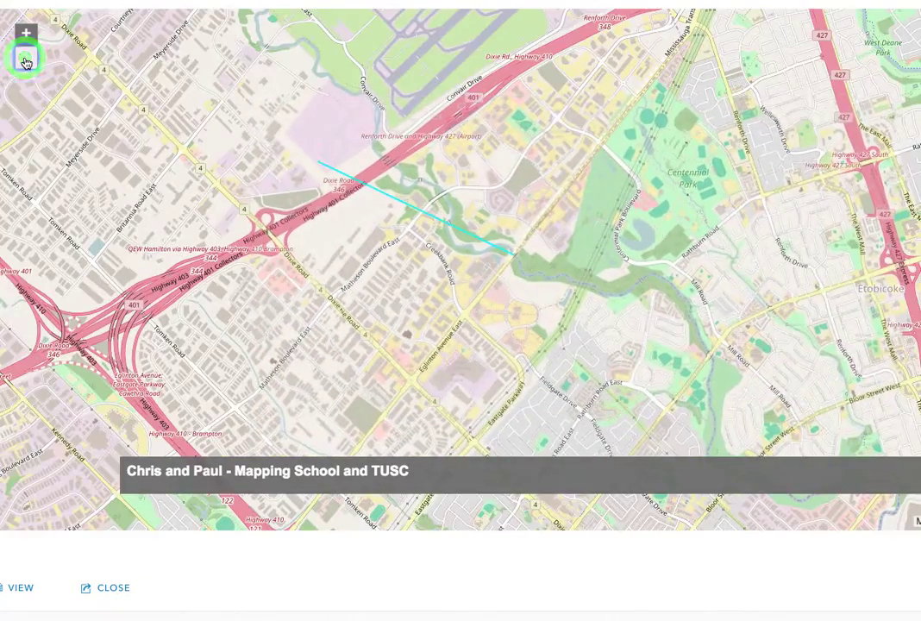
{"action": "left_click", "coordinate": [26, 60]}
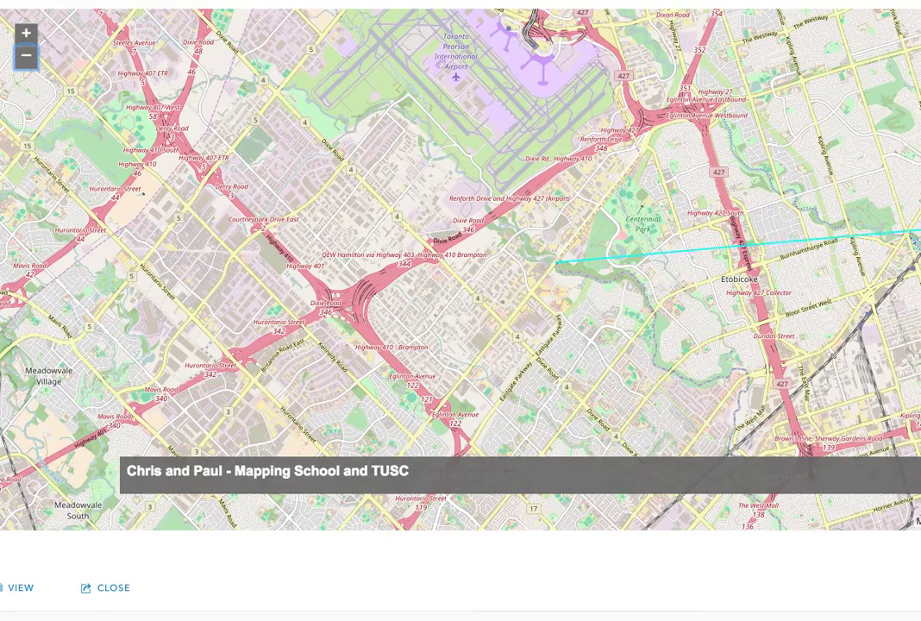
{"action": "mouse_move", "coordinate": [918, 255]}
{"action": "left_mouse_down"}
{"action": "mouse_move", "coordinate": [914, 246]}
{"action": "mouse_move", "coordinate": [454, 311]}
{"action": "mouse_move", "coordinate": [163, 327]}
{"action": "left_mouse_up"}
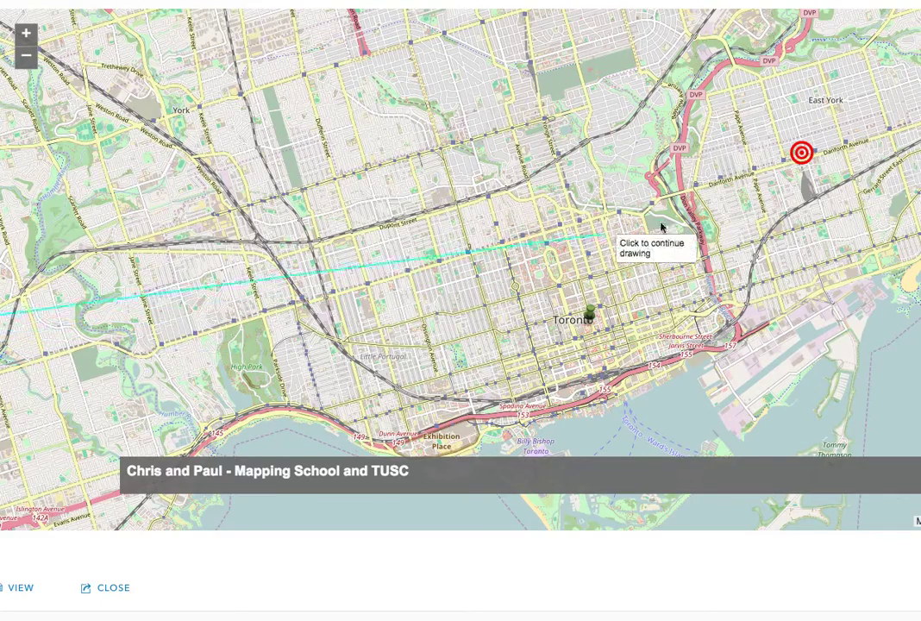
{"action": "mouse_move", "coordinate": [918, 178]}
{"action": "left_mouse_down"}
{"action": "mouse_move", "coordinate": [587, 362]}
{"action": "mouse_move", "coordinate": [214, 461]}
{"action": "left_mouse_up"}
{"action": "left_click_drag", "start_coordinate": [732, 50], "coordinate": [299, 446]}
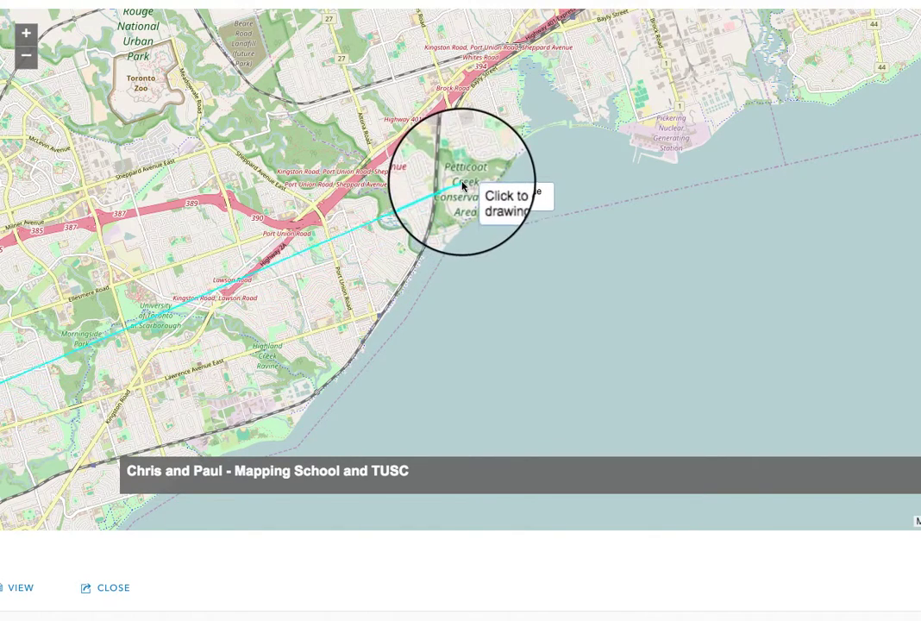
{"action": "double_click", "coordinate": [452, 245]}
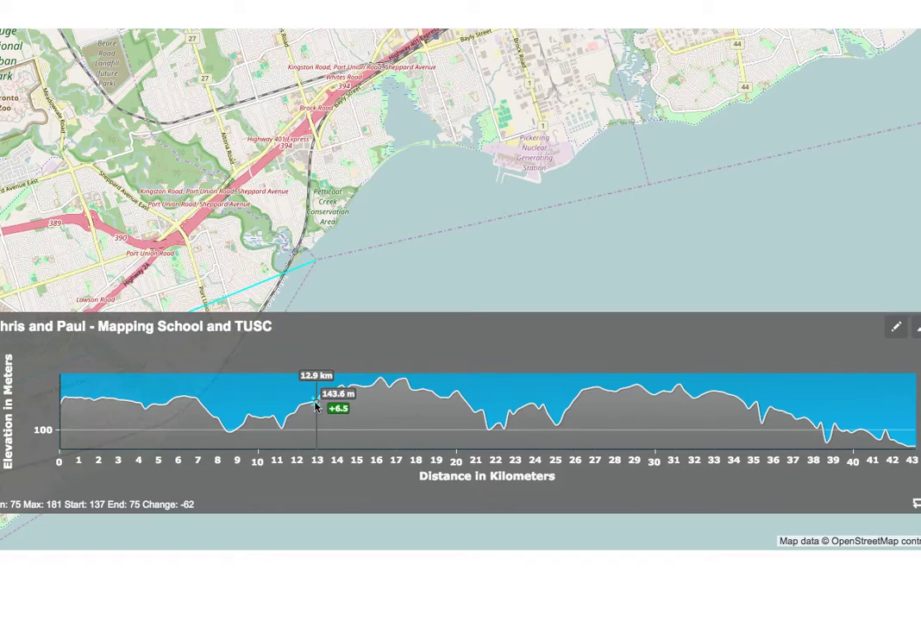
Step: Pan back west along the finished line to its start near Centennial Park in Etobicoke
{"action": "left_click_drag", "start_coordinate": [52, 250], "coordinate": [686, 97]}
{"action": "mouse_move", "coordinate": [9, 250]}
{"action": "left_mouse_down"}
{"action": "mouse_move", "coordinate": [140, 191]}
{"action": "mouse_move", "coordinate": [609, 91]}
{"action": "left_mouse_up"}
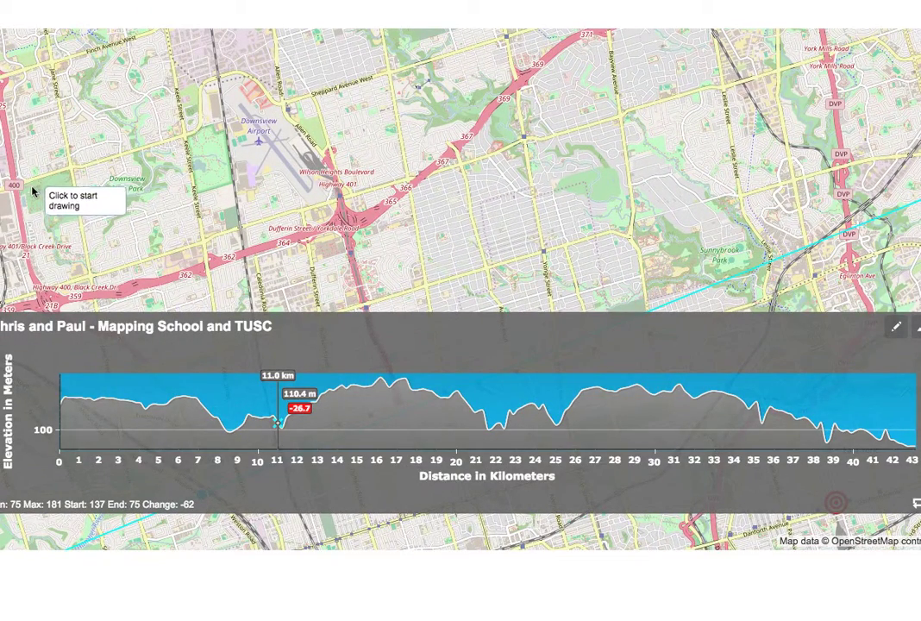
{"action": "left_click_drag", "start_coordinate": [8, 259], "coordinate": [325, 37]}
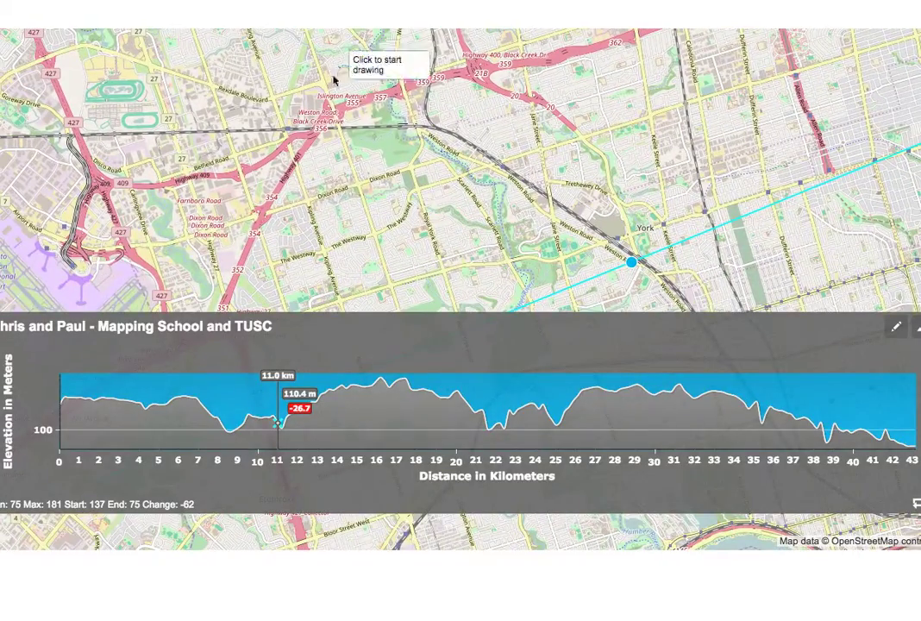
{"action": "left_click_drag", "start_coordinate": [3, 293], "coordinate": [45, 138]}
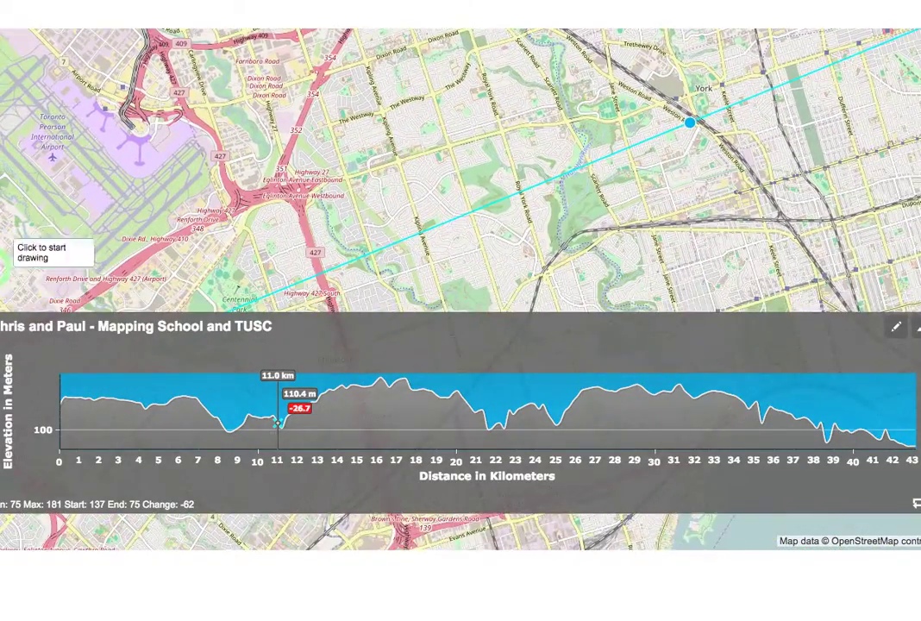
{"action": "left_click_drag", "start_coordinate": [4, 254], "coordinate": [161, 134]}
{"action": "left_click_drag", "start_coordinate": [4, 250], "coordinate": [138, 108]}
{"action": "mouse_move", "coordinate": [381, 146]}
{"action": "left_mouse_down"}
{"action": "mouse_move", "coordinate": [455, 169]}
{"action": "mouse_move", "coordinate": [265, 273]}
{"action": "mouse_move", "coordinate": [325, 263]}
{"action": "left_mouse_up"}
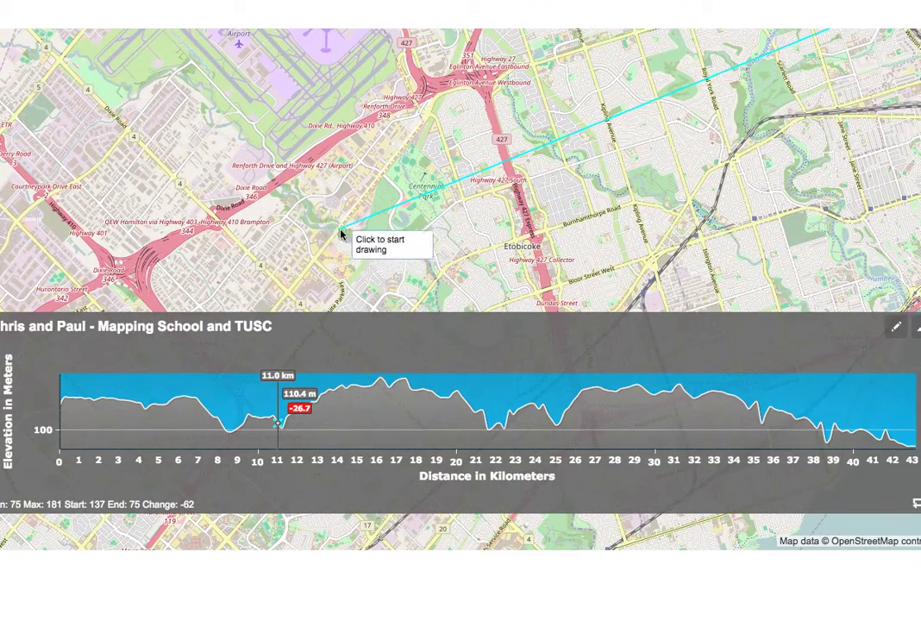
{"action": "left_click_drag", "start_coordinate": [268, 182], "coordinate": [366, 215]}
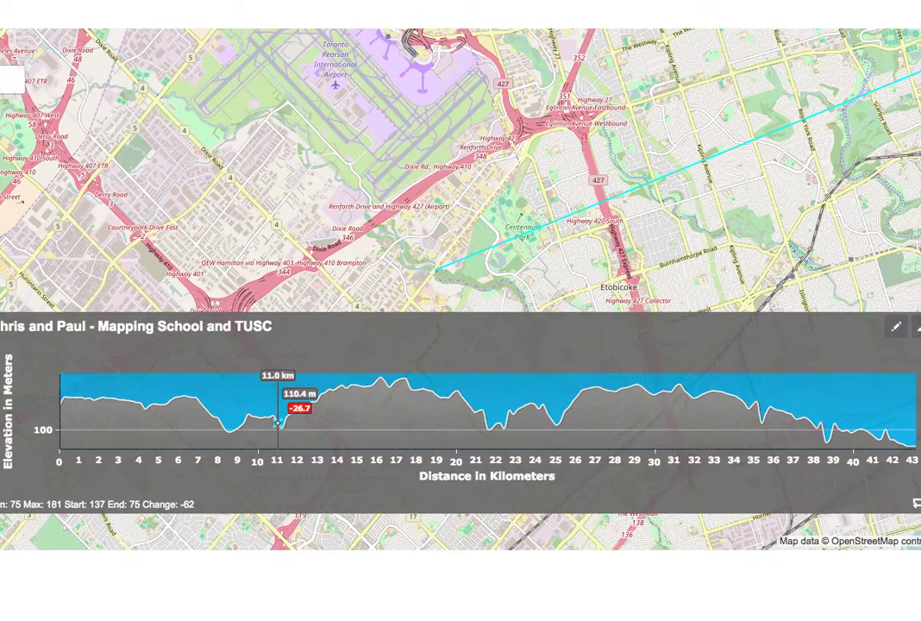
Step: Zoom in on Centennial Park and follow the line northeast past Highway 427 toward the Humber valley
{"action": "scroll", "coordinate": [460, 289], "scroll_direction": "up", "scroll_amount": 3}
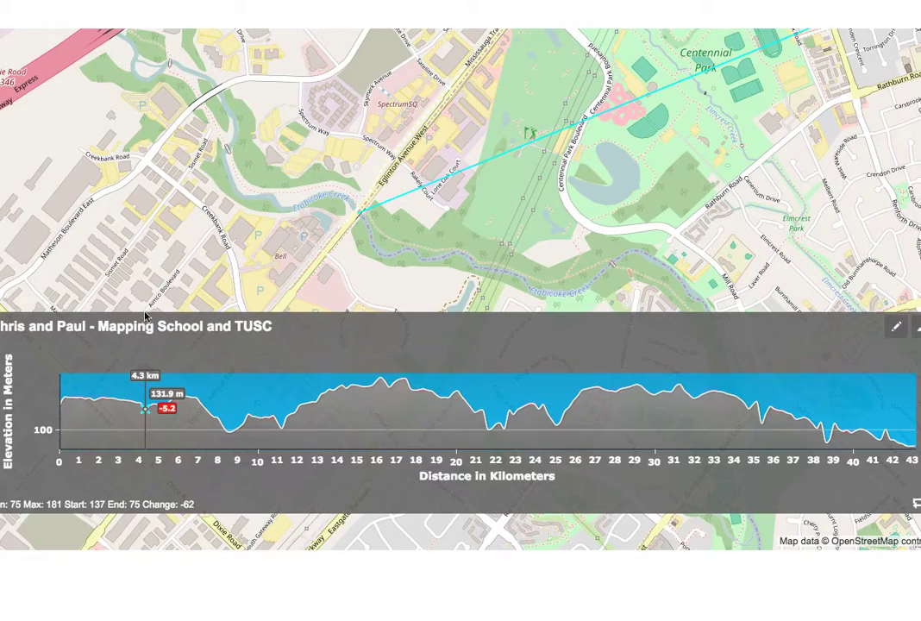
{"action": "left_click_drag", "start_coordinate": [775, 118], "coordinate": [413, 232]}
{"action": "mouse_move", "coordinate": [672, 88]}
{"action": "left_mouse_down"}
{"action": "mouse_move", "coordinate": [589, 151]}
{"action": "mouse_move", "coordinate": [405, 224]}
{"action": "left_mouse_up"}
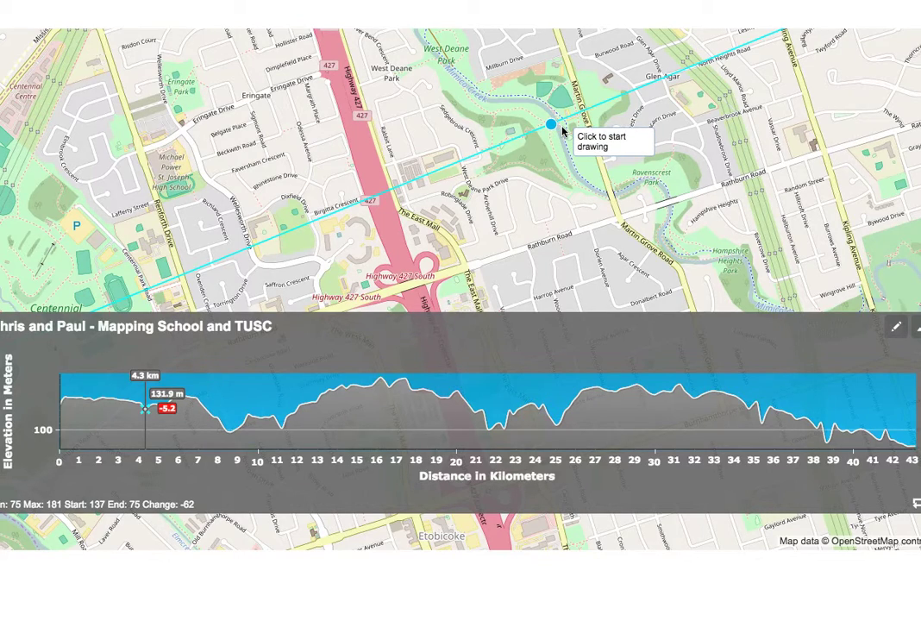
{"action": "left_click_drag", "start_coordinate": [650, 96], "coordinate": [421, 221]}
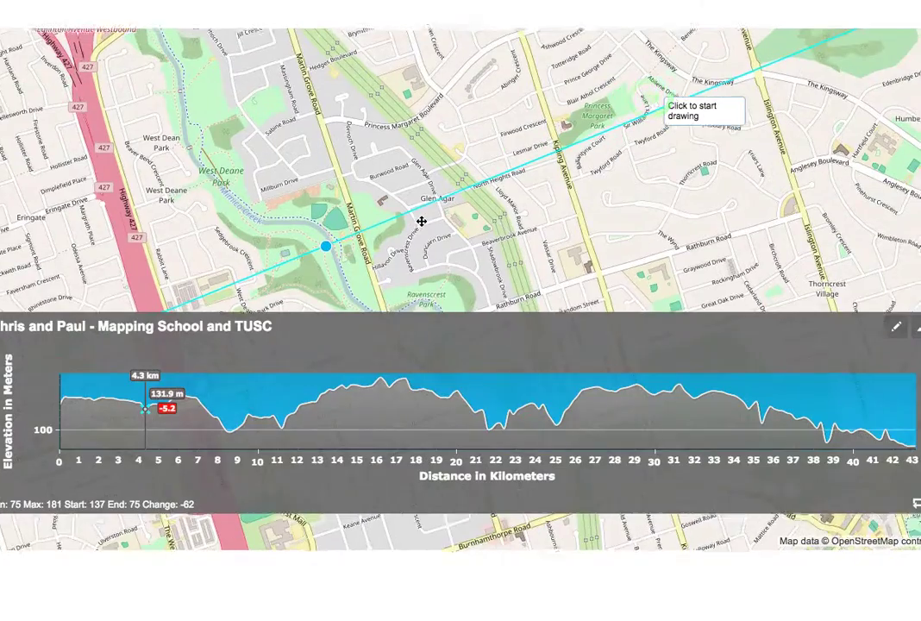
{"action": "left_click_drag", "start_coordinate": [663, 115], "coordinate": [416, 221]}
{"action": "left_click_drag", "start_coordinate": [674, 106], "coordinate": [471, 204]}
{"action": "left_click_drag", "start_coordinate": [596, 164], "coordinate": [494, 191]}
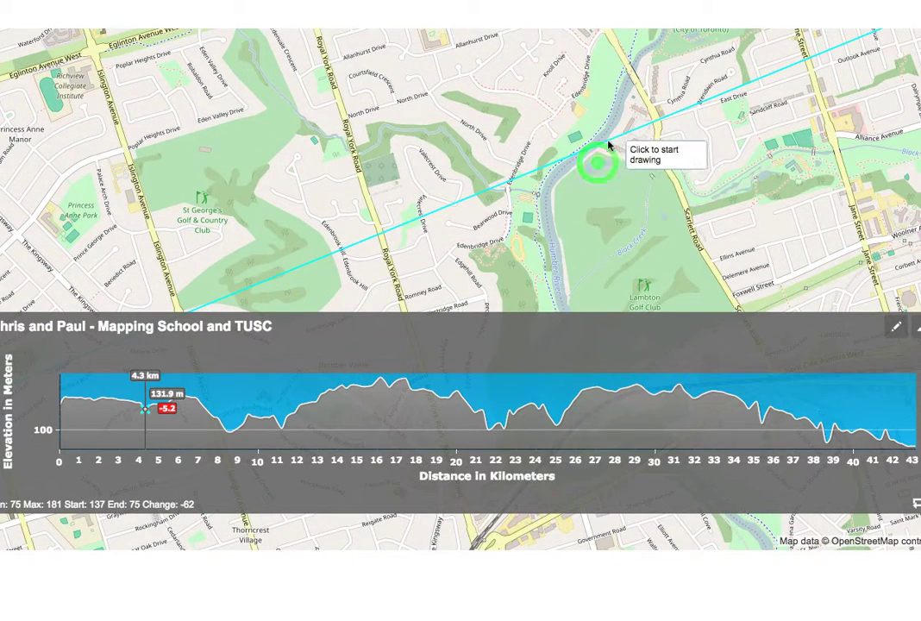